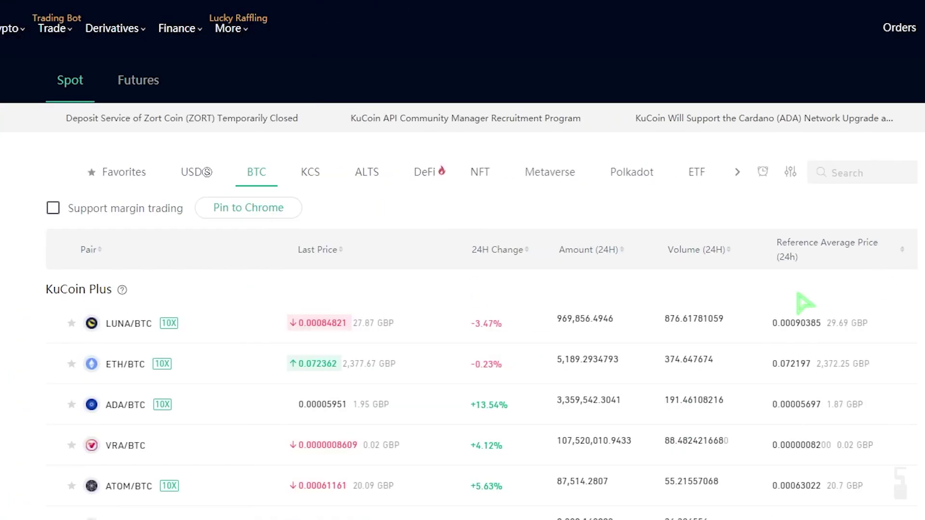
# - List KuCoin's spot BTC trading pairs with prices and 24-hour changes, ready to search
pyautogui.click(847, 175)
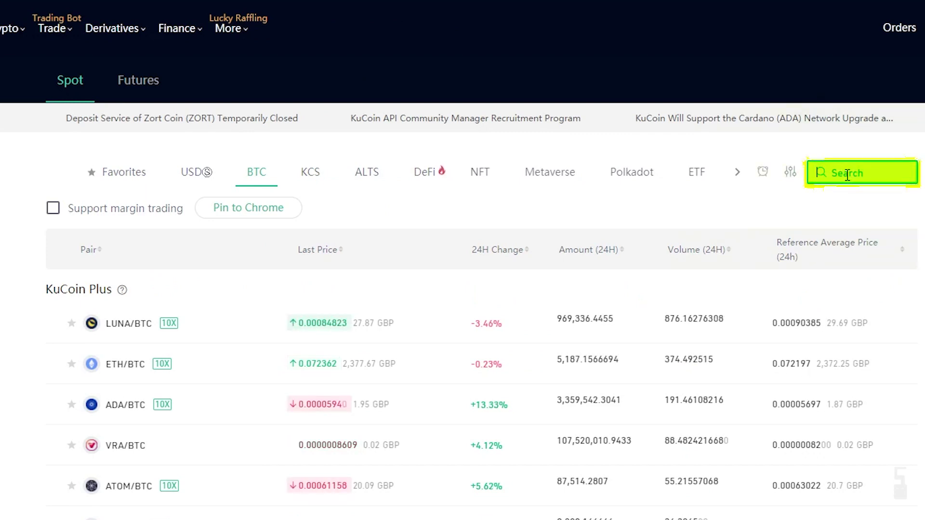
# - Search the markets for 'erg' and compare ERG pairs on the USDⓈ and BTC tabs
pyautogui.write('ergo')
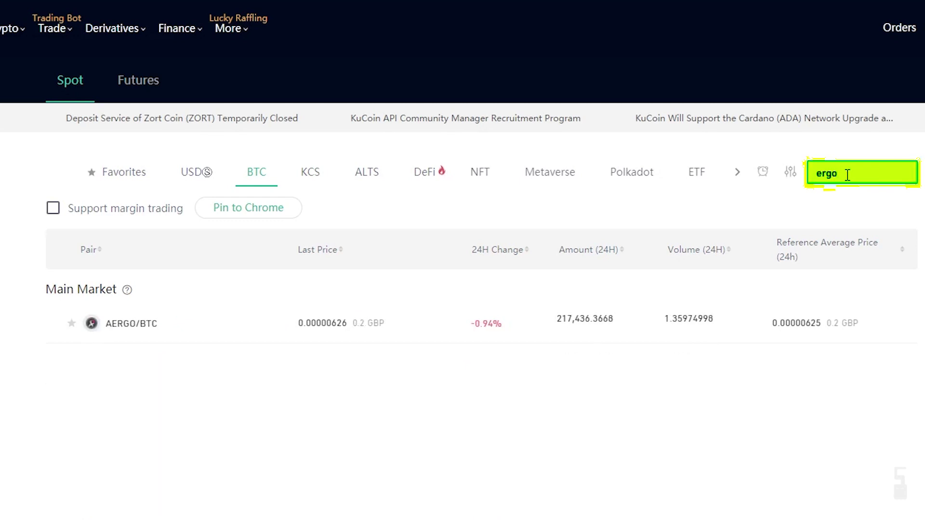
pyautogui.press('BackSpace')
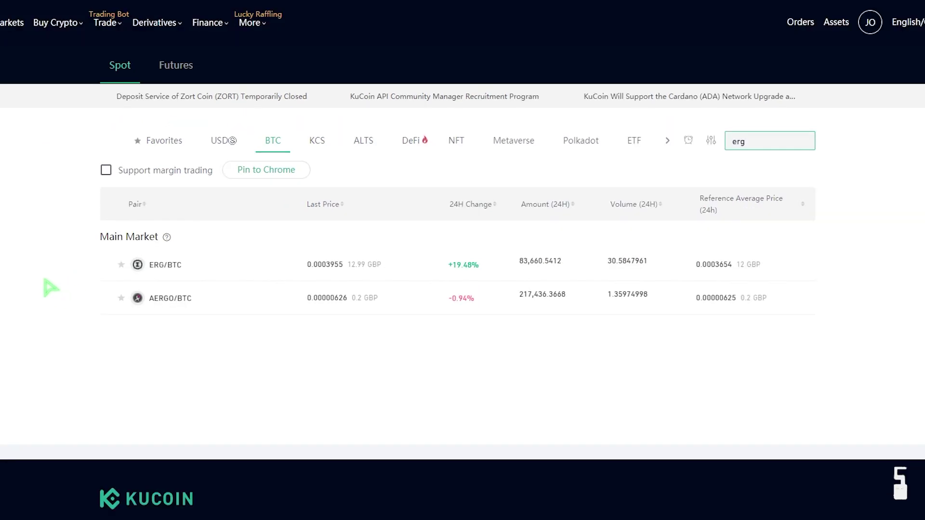
pyautogui.click(223, 140)
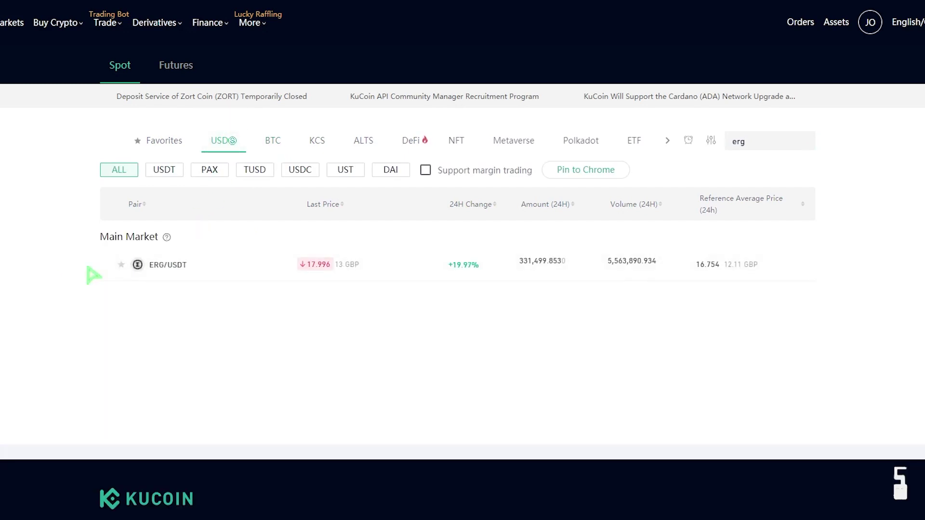
pyautogui.click(272, 140)
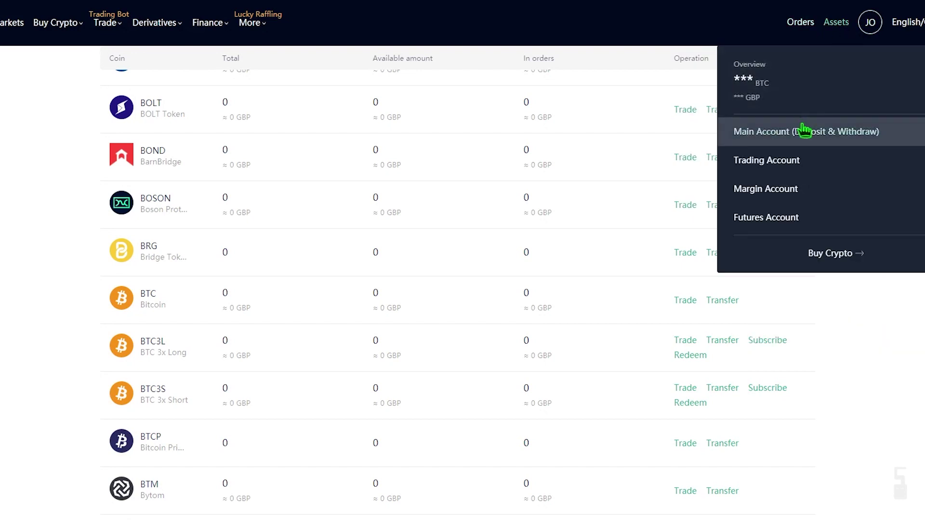
# - In the Main Account balances, scroll down to BTC and start its Bitcoin deposit
pyautogui.click(804, 133)
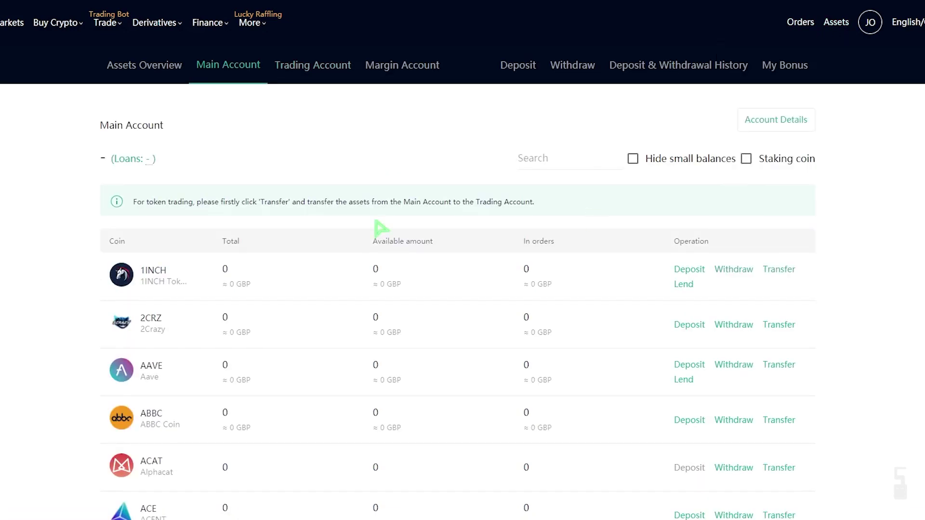
pyautogui.scroll(-3, 83, 289)
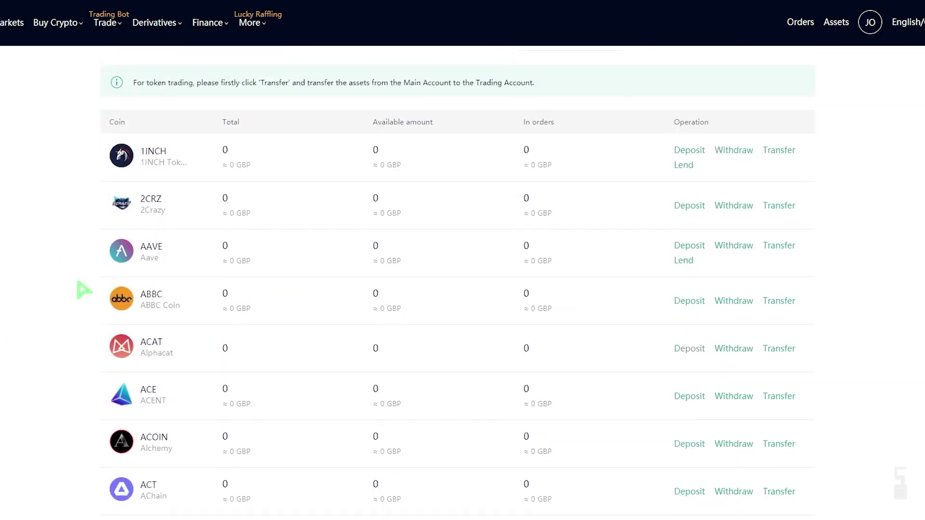
pyautogui.scroll(1, 82, 289)
pyautogui.scroll(-4, 81, 290)
pyautogui.scroll(-4, 81, 289)
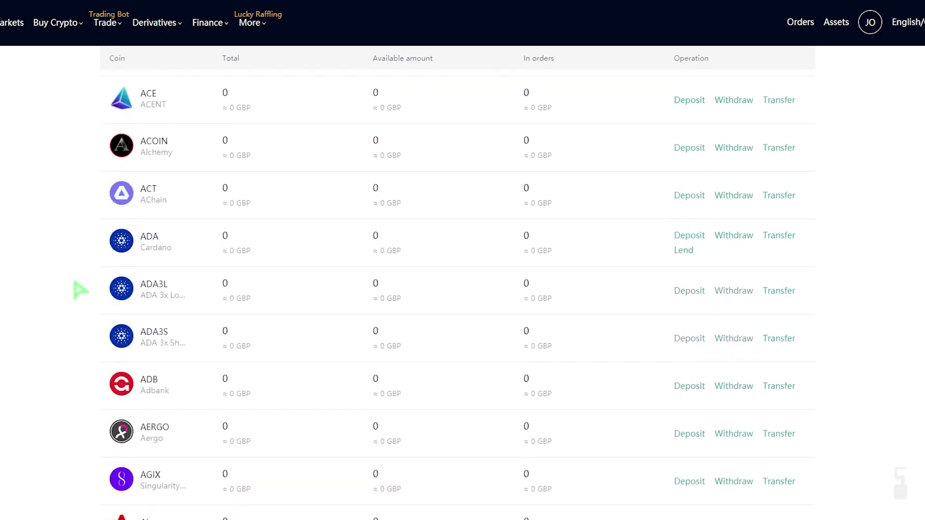
pyautogui.scroll(-2, 80, 290)
pyautogui.scroll(-3, 79, 291)
pyautogui.scroll(-4, 77, 291)
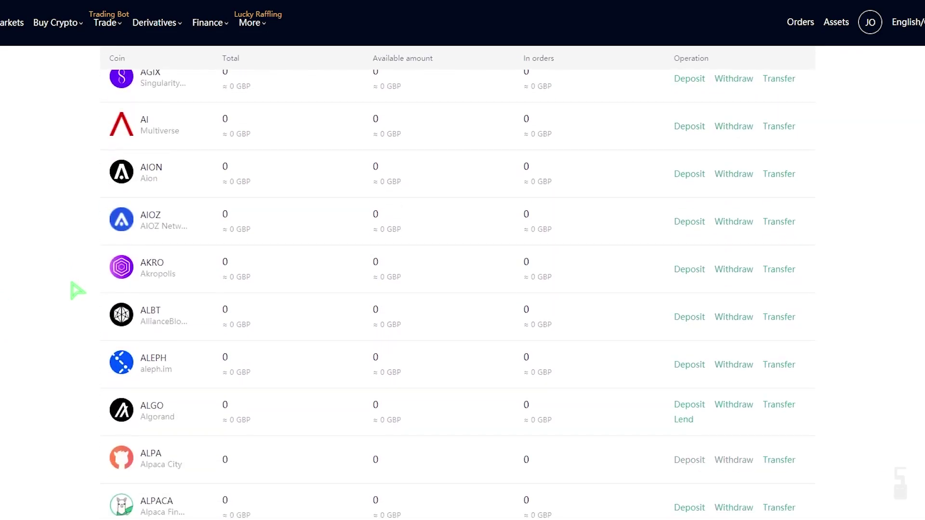
pyautogui.scroll(-3, 77, 291)
pyautogui.scroll(-5, 77, 289)
pyautogui.scroll(-7, 75, 289)
pyautogui.scroll(-3, 74, 289)
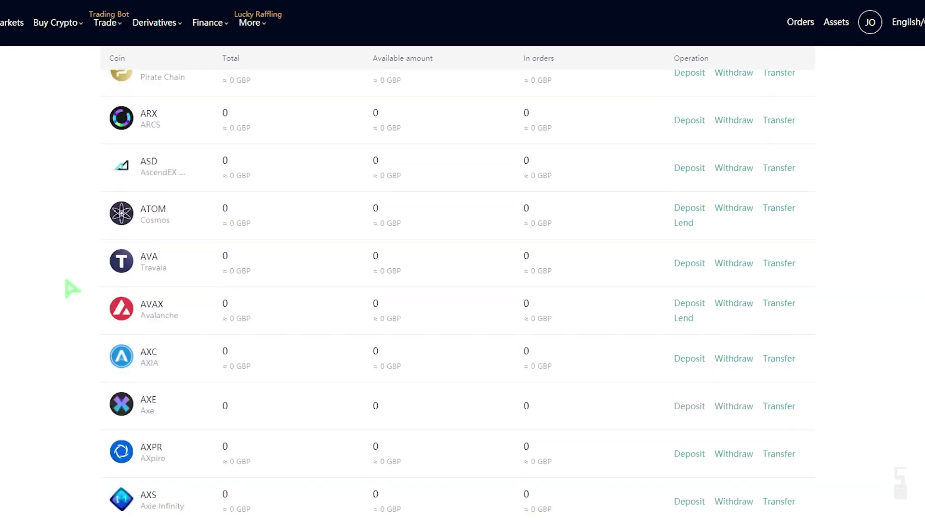
pyautogui.scroll(-6, 71, 288)
pyautogui.scroll(-3, 70, 289)
pyautogui.scroll(-5, 73, 282)
pyautogui.scroll(-1, 72, 278)
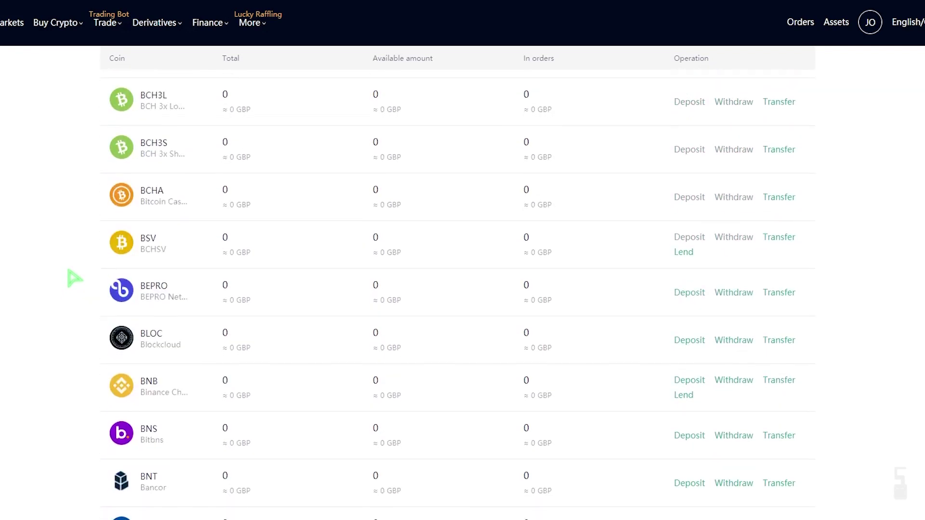
pyautogui.scroll(-4, 73, 276)
pyautogui.scroll(-3, 73, 275)
pyautogui.scroll(-2, 70, 273)
pyautogui.scroll(-2, 67, 272)
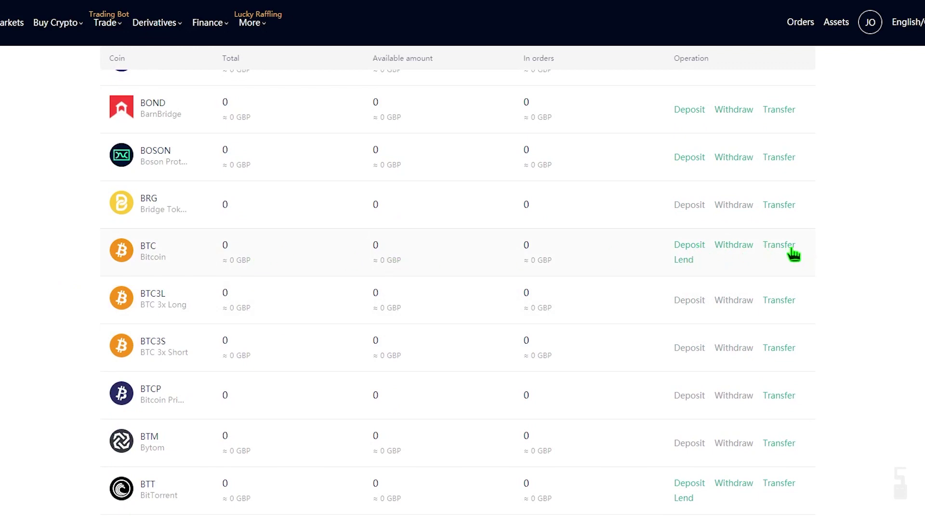
pyautogui.click(689, 246)
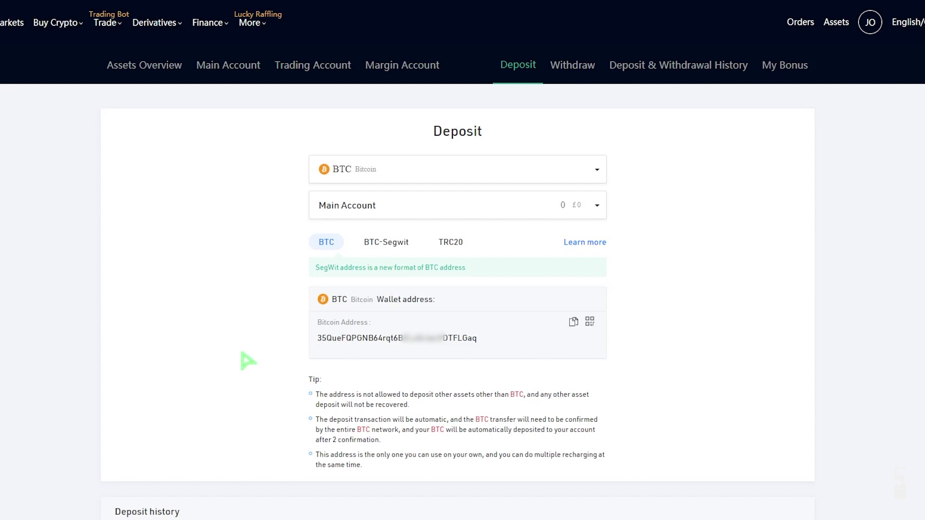
# - Copy the Main Account's BTC deposit wallet address
pyautogui.click(574, 323)
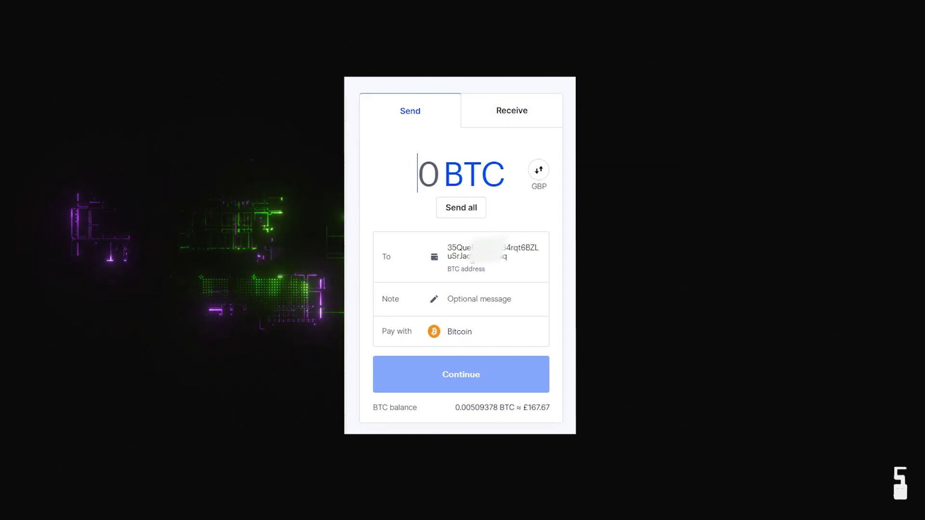
# - Send 0.0015 BTC to the pasted KuCoin address, confirming with 2-step verification
pyautogui.click(498, 264)
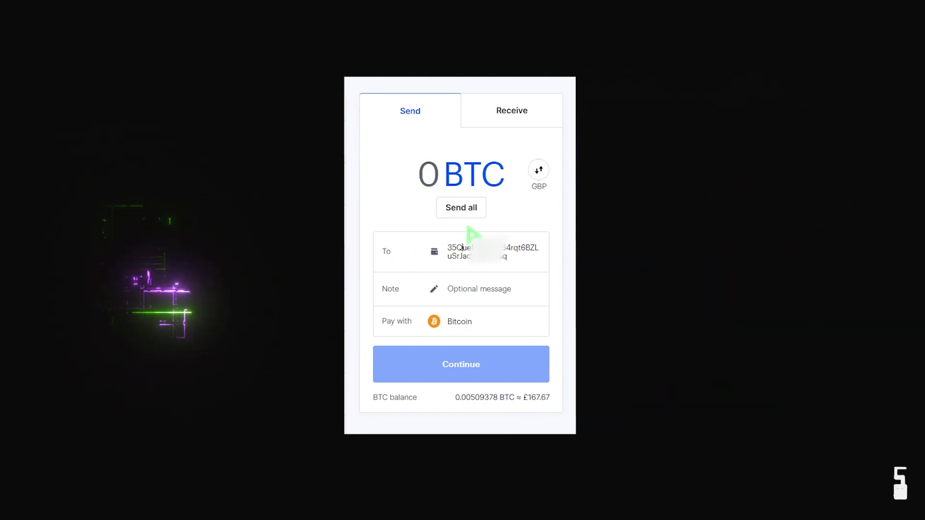
pyautogui.click(430, 178)
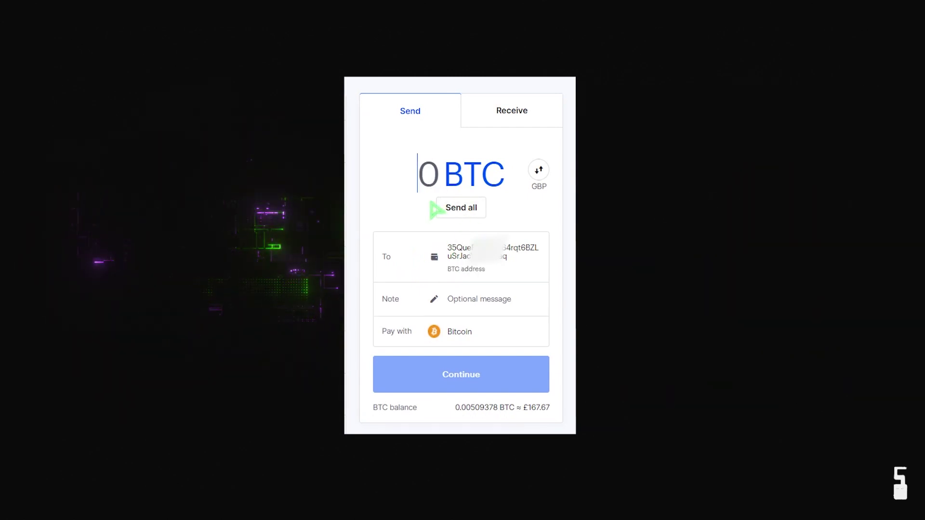
pyautogui.write('0.0015')
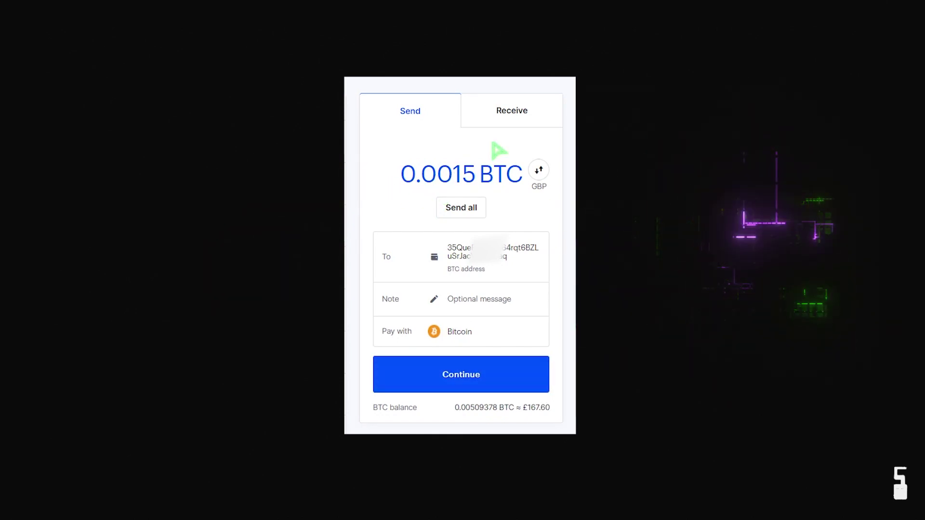
pyautogui.click(468, 383)
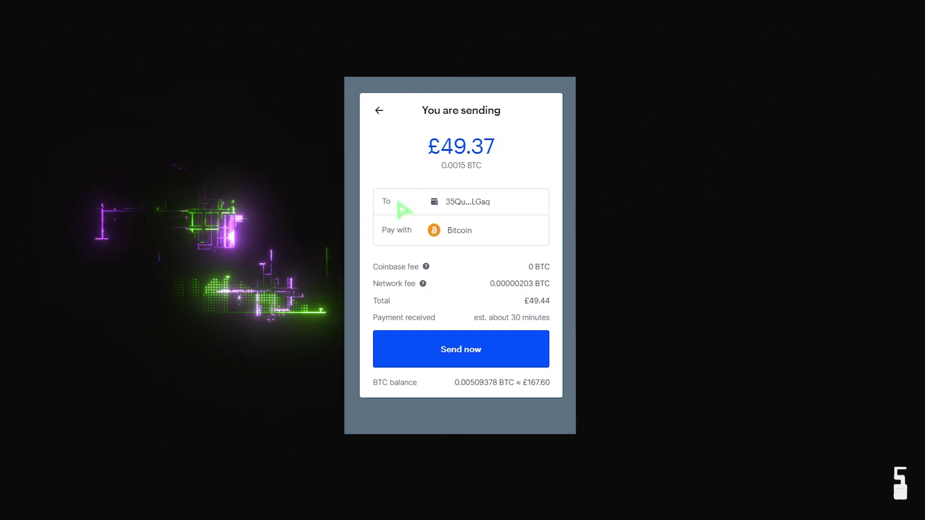
pyautogui.click(473, 358)
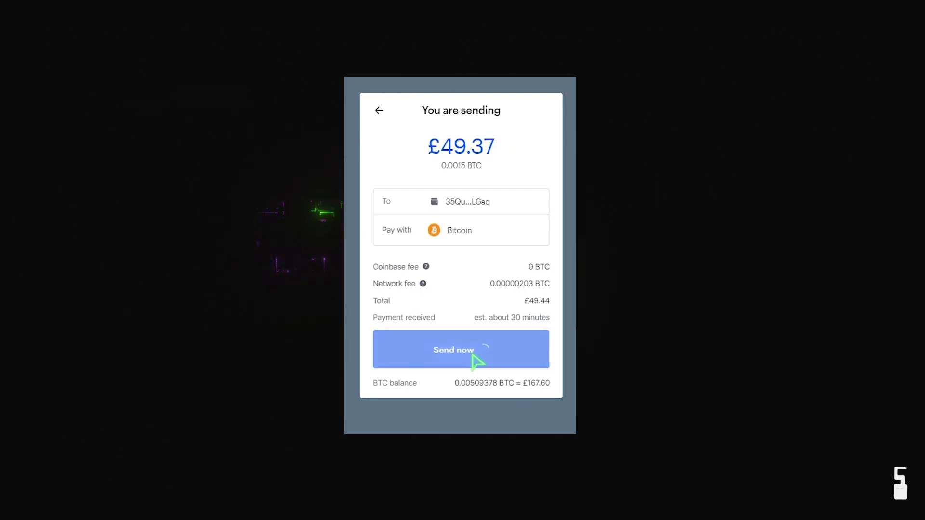
pyautogui.click(469, 235)
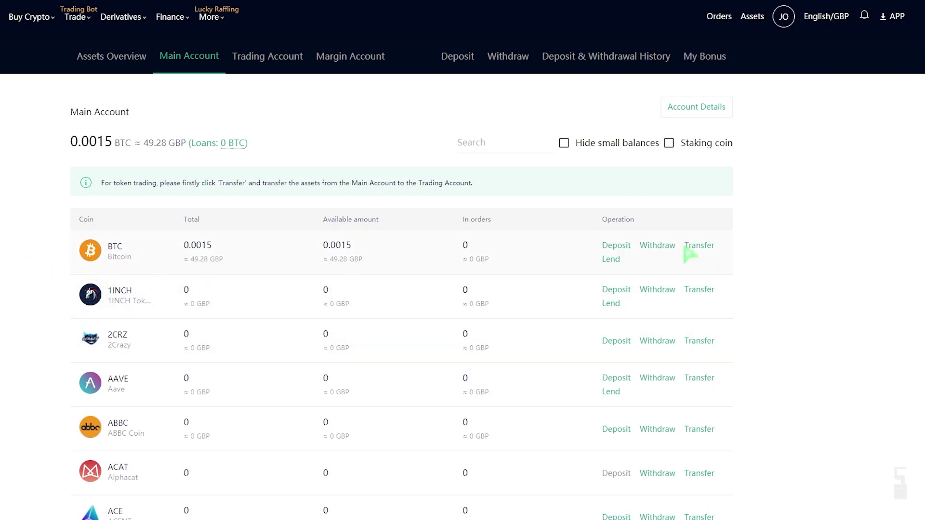
# - Transfer the full available 0.0015 BTC from Main Account to Trading Account
pyautogui.click(700, 247)
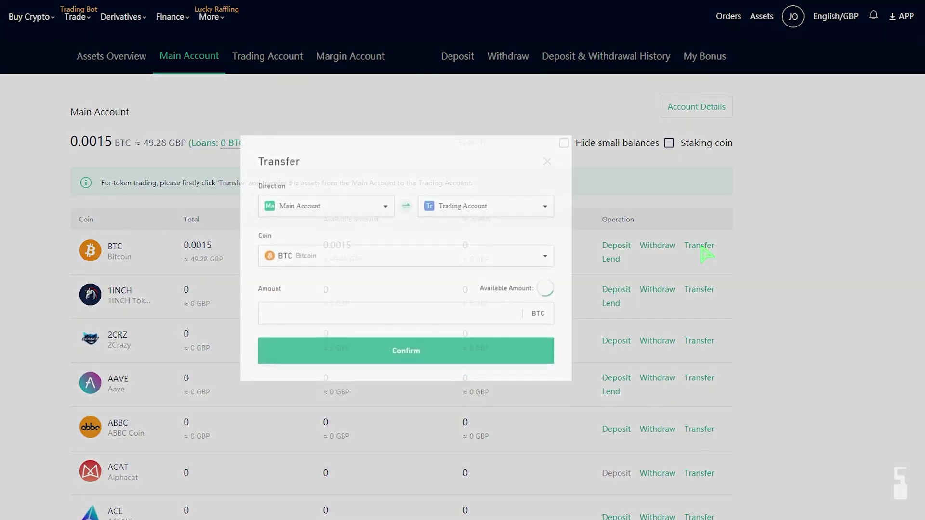
pyautogui.click(548, 171)
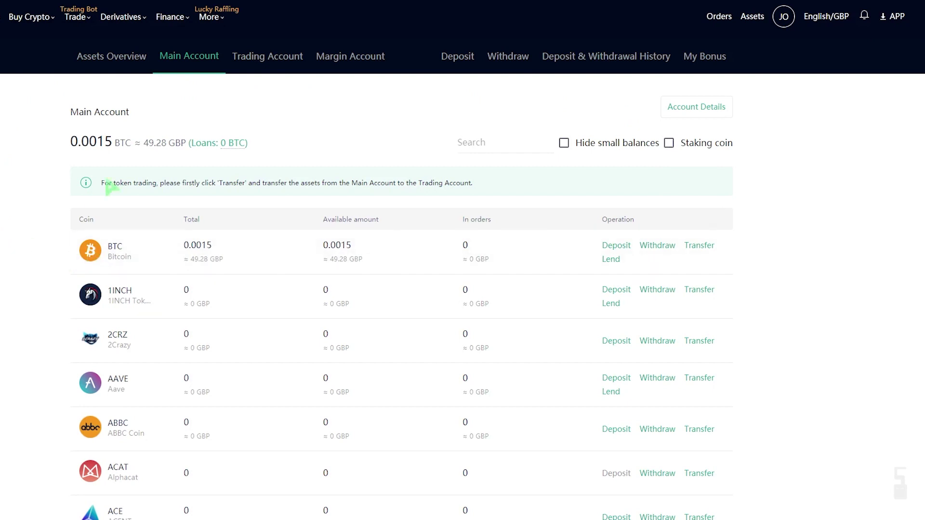
pyautogui.click(699, 246)
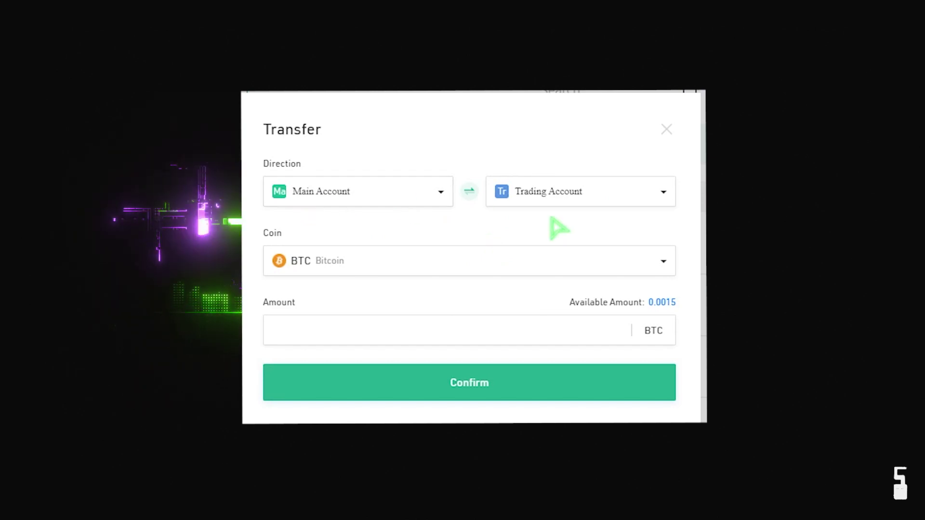
pyautogui.click(591, 333)
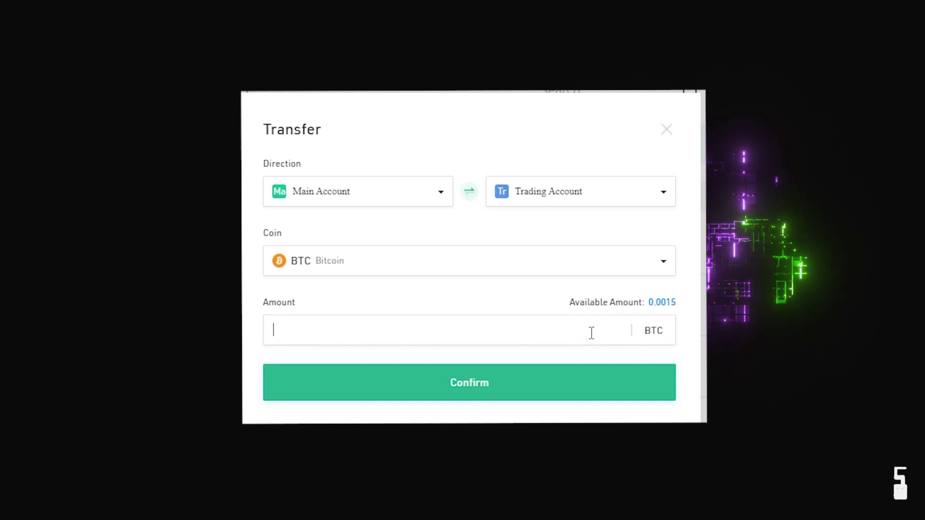
pyautogui.click(671, 304)
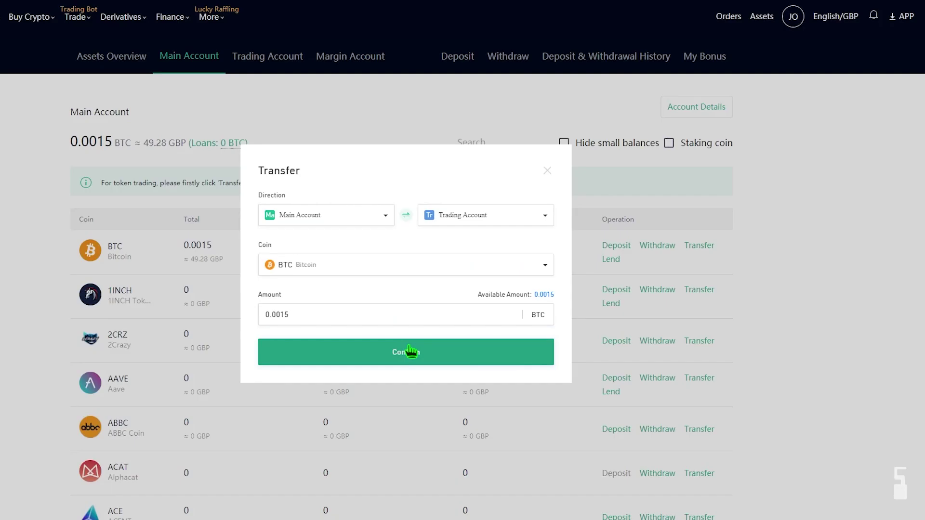
pyautogui.click(410, 351)
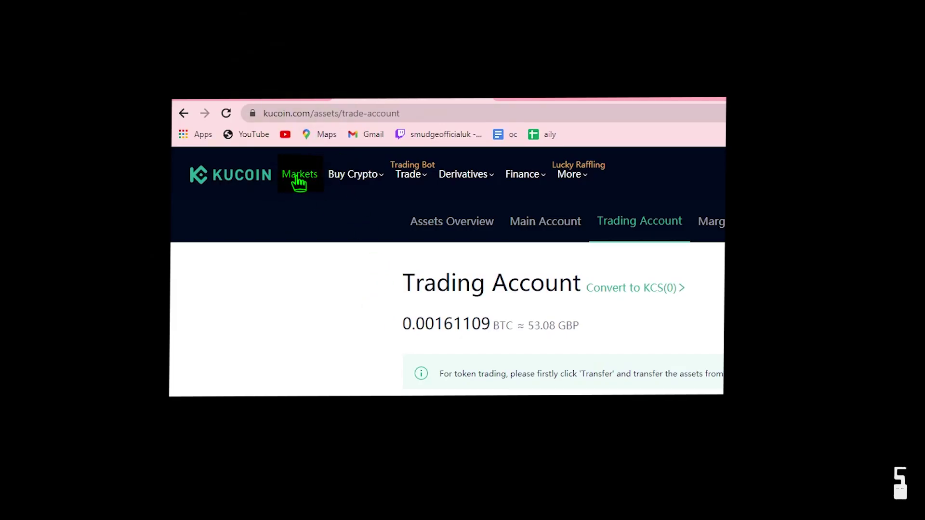
# - Search Markets for 'erg' and open the ERG/BTC pair
pyautogui.click(298, 178)
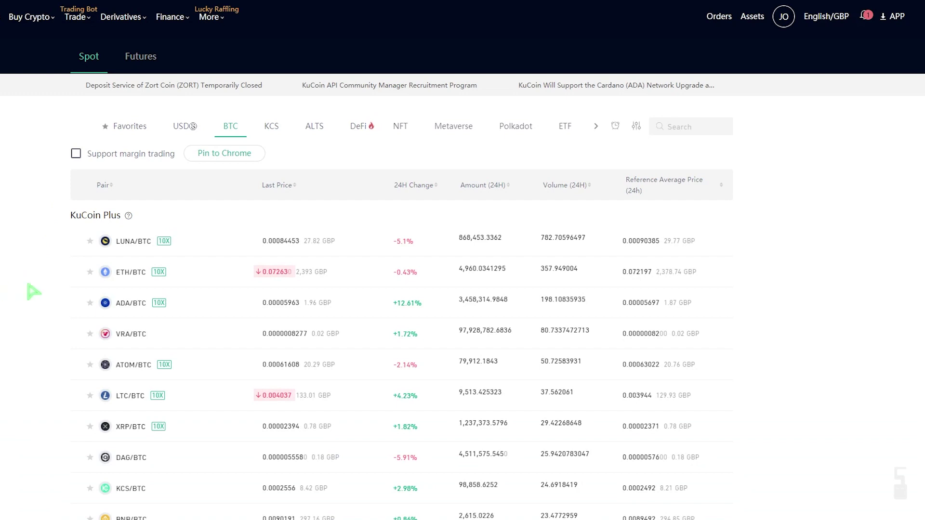
pyautogui.click(680, 127)
pyautogui.write('erg')
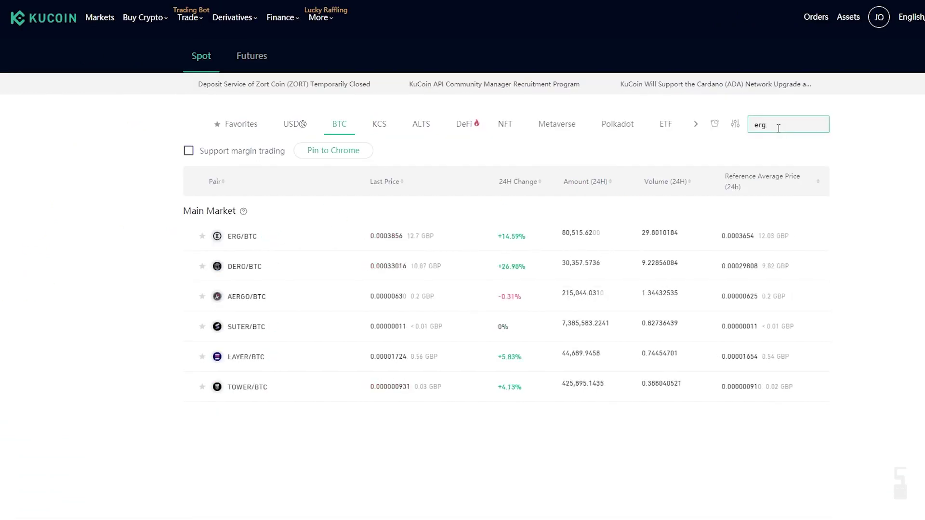
pyautogui.click(308, 244)
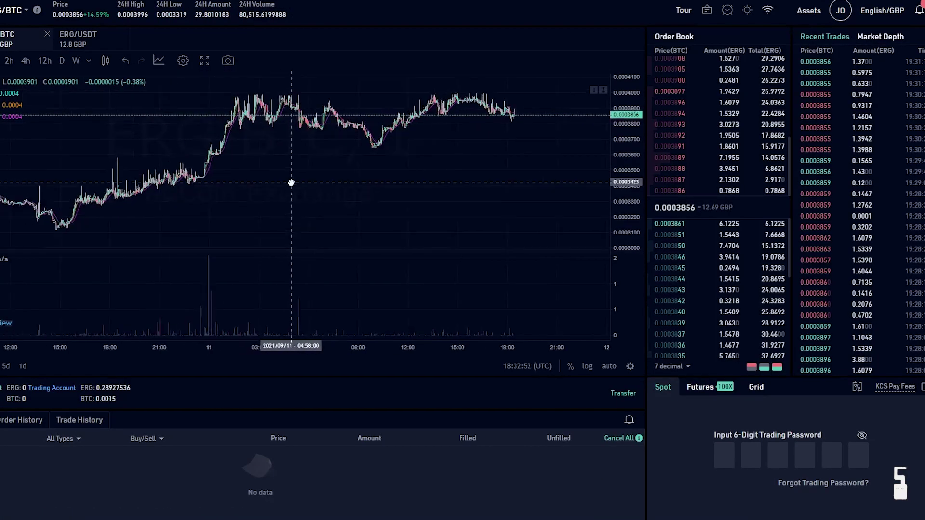
# - Enter the 6-digit trading password to unlock the ERG/BTC order form
pyautogui.moveTo(291, 181)
pyautogui.mouseDown()
pyautogui.moveTo(331, 198)
pyautogui.moveTo(273, 202)
pyautogui.mouseUp()
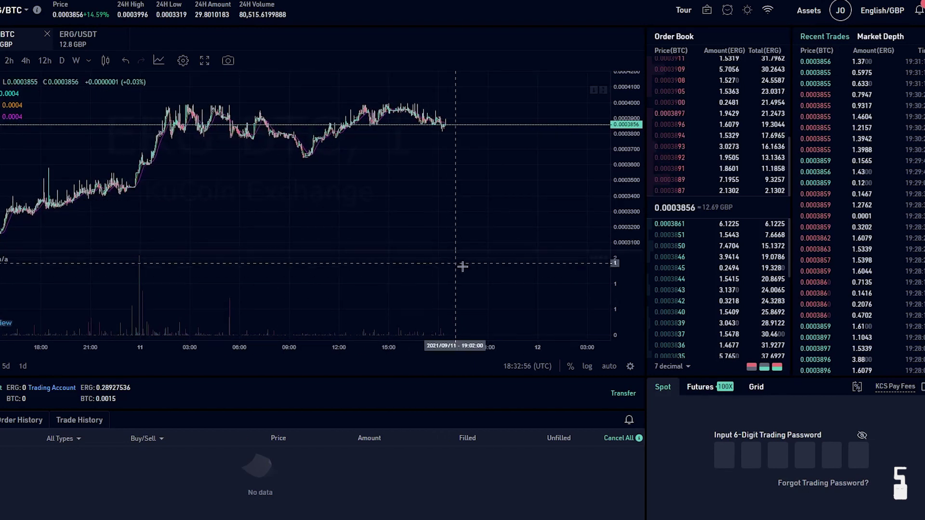
pyautogui.click(726, 458)
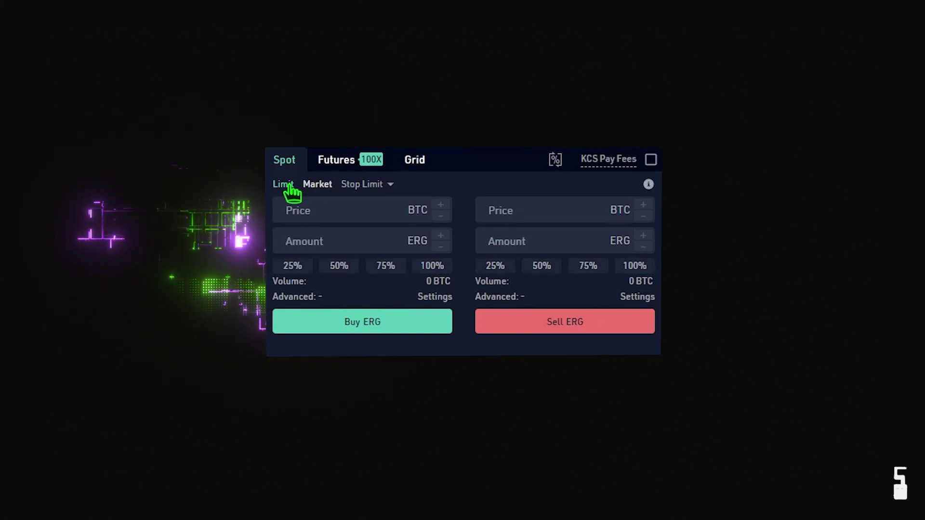
# - Place a market buy for ERG using 50% of available BTC, 0.00075 BTC
pyautogui.click(317, 184)
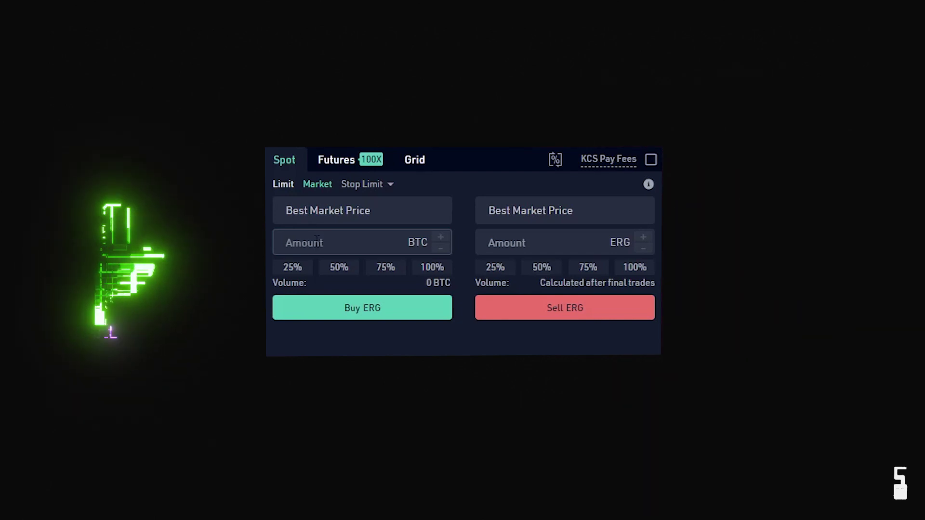
pyautogui.click(316, 239)
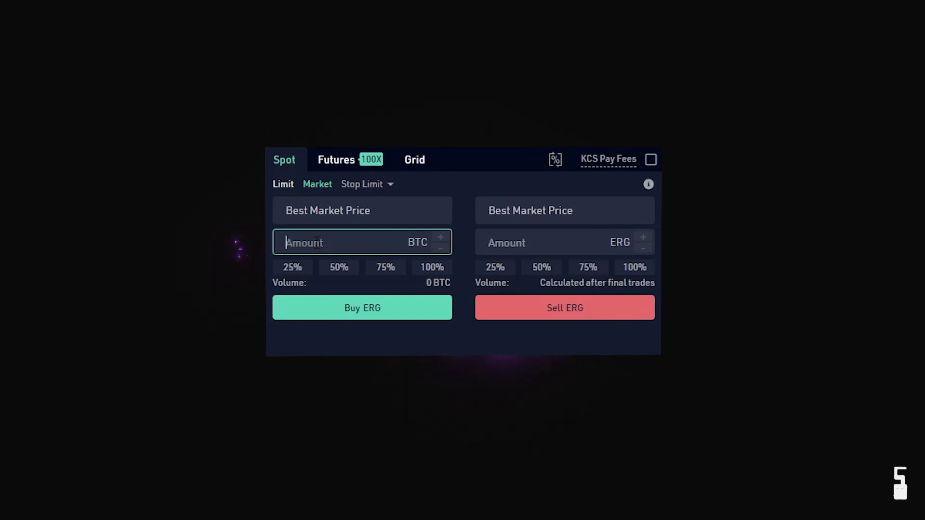
pyautogui.click(339, 269)
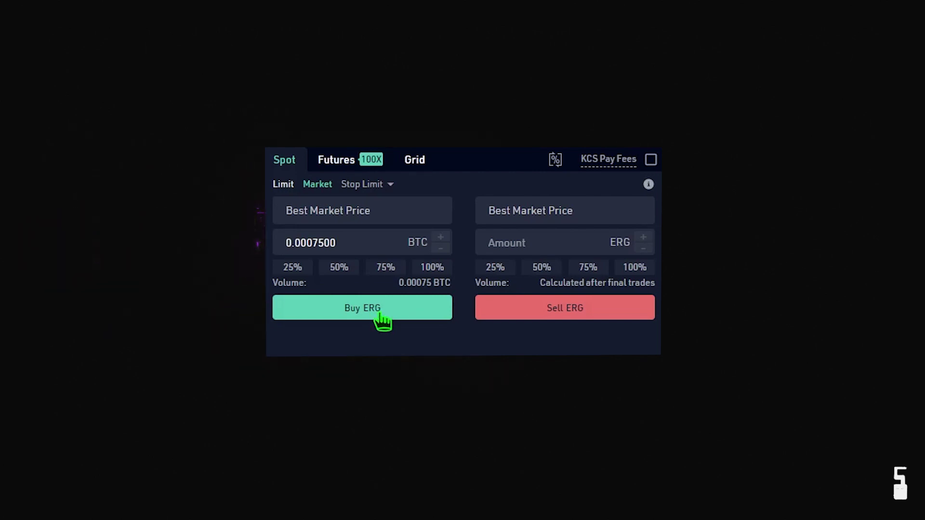
pyautogui.click(380, 314)
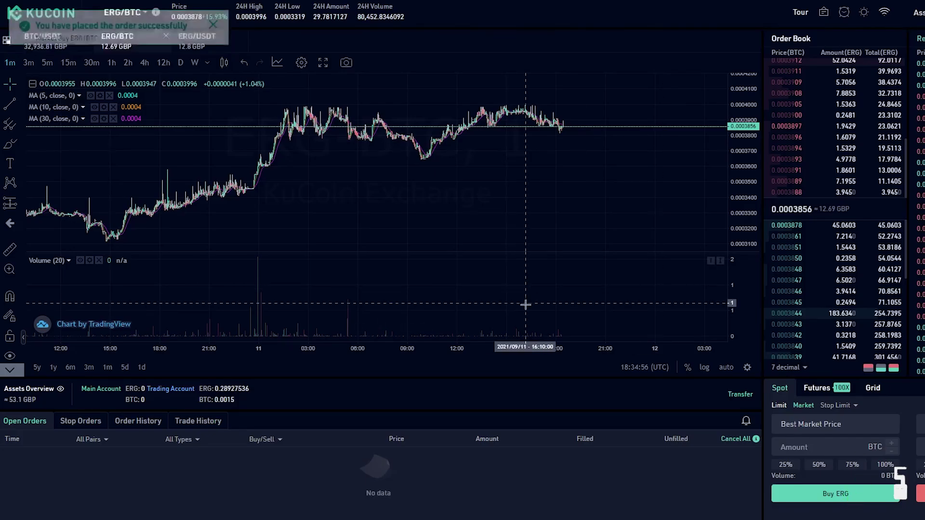
# - Check the Trading Account's 2.2182877 ERG and 0.0007485 BTC, dismissing the ERG transfer form
pyautogui.scroll(2, 506, 180)
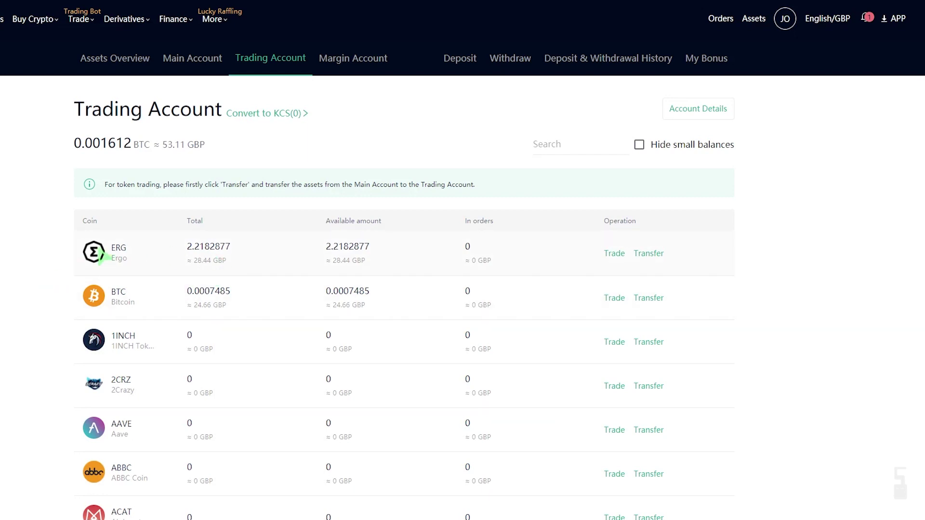
pyautogui.click(653, 254)
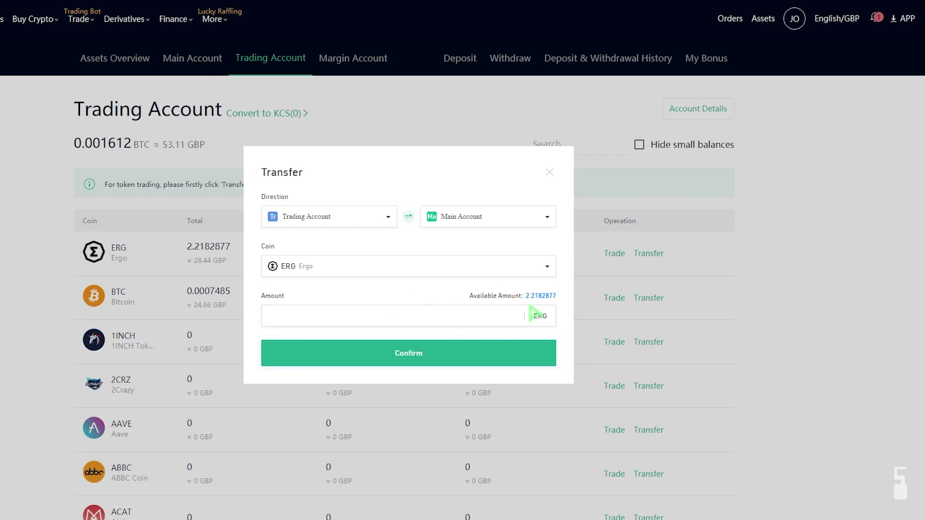
pyautogui.click(455, 366)
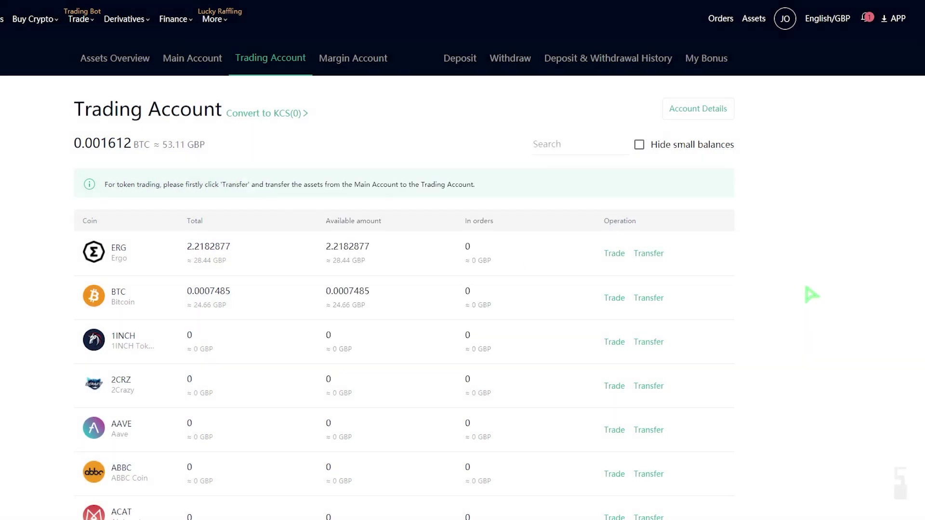